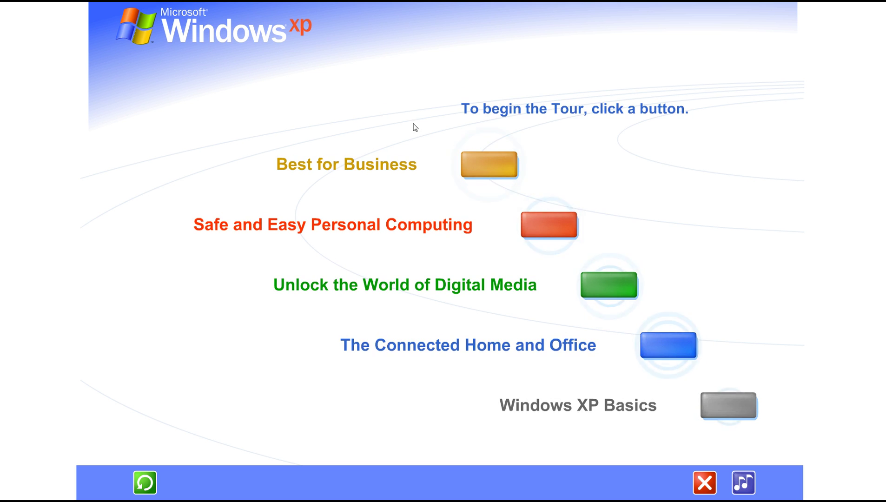
- Open Best for Business and play its Robust, Reliable, Compatible topic
click(487, 167)
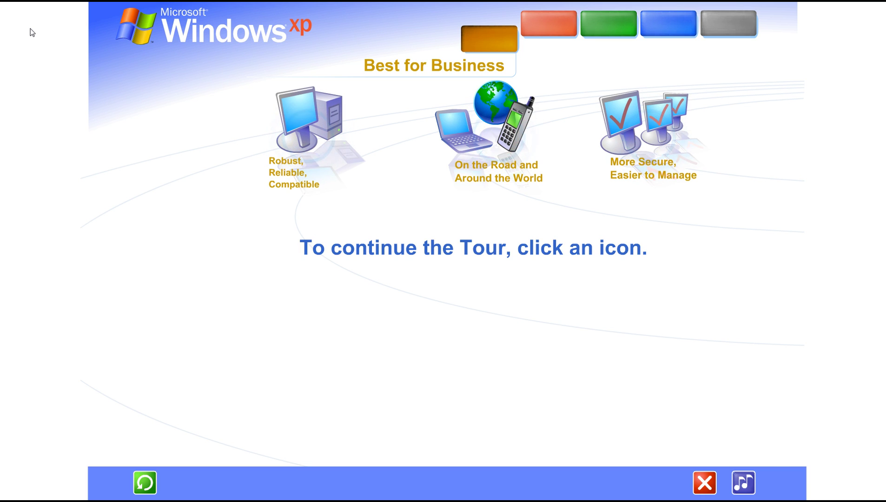
click(304, 120)
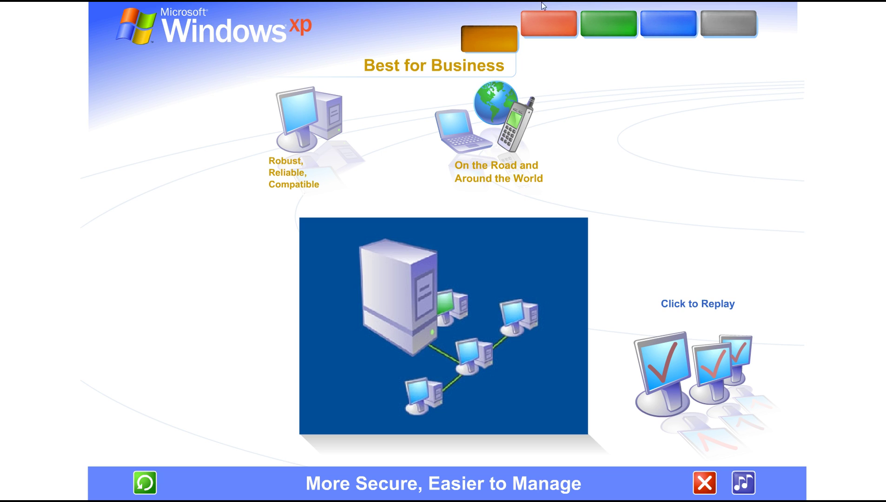
- Go to Safe and Easy Personal Computing and play its Easier to Learn and Use topic
click(548, 23)
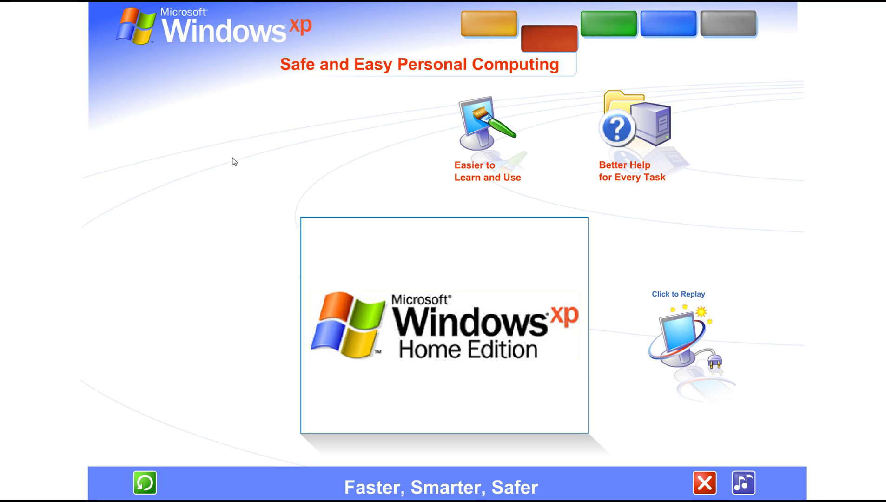
click(492, 142)
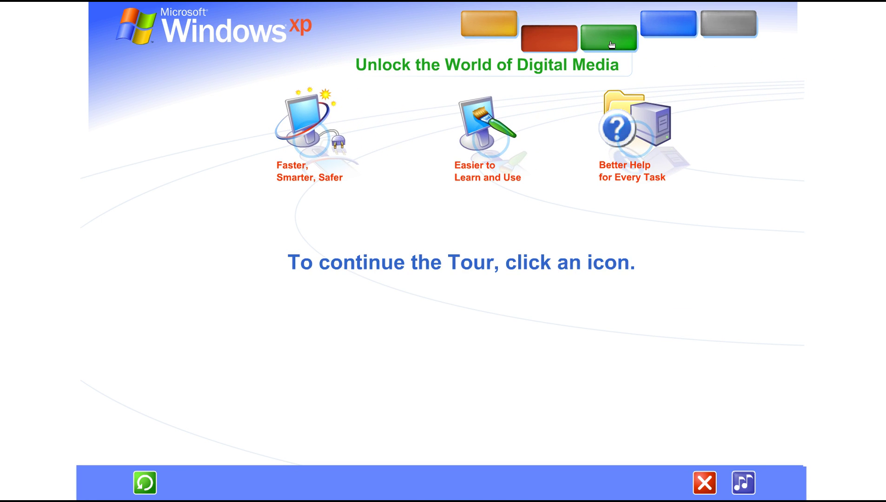
- Open the green Unlock the World of Digital Media tab
click(611, 45)
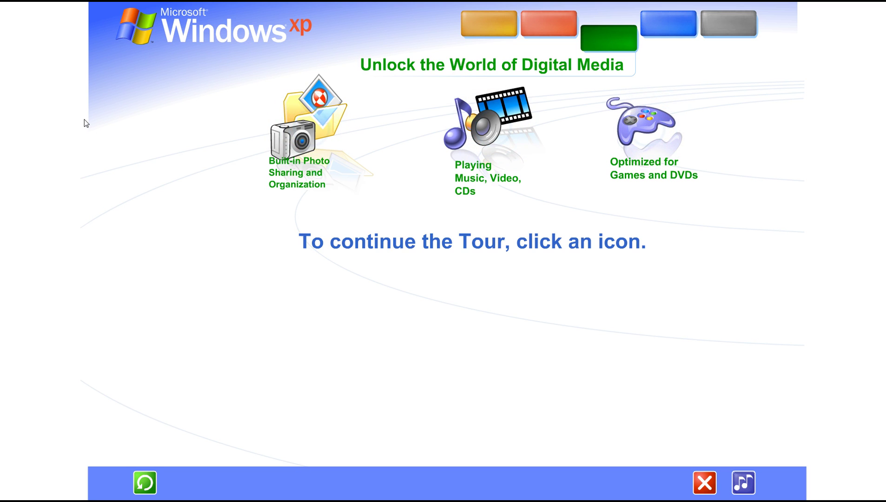
- Play the camera-and-folder Built-in Photo Sharing and Organization topic
click(302, 150)
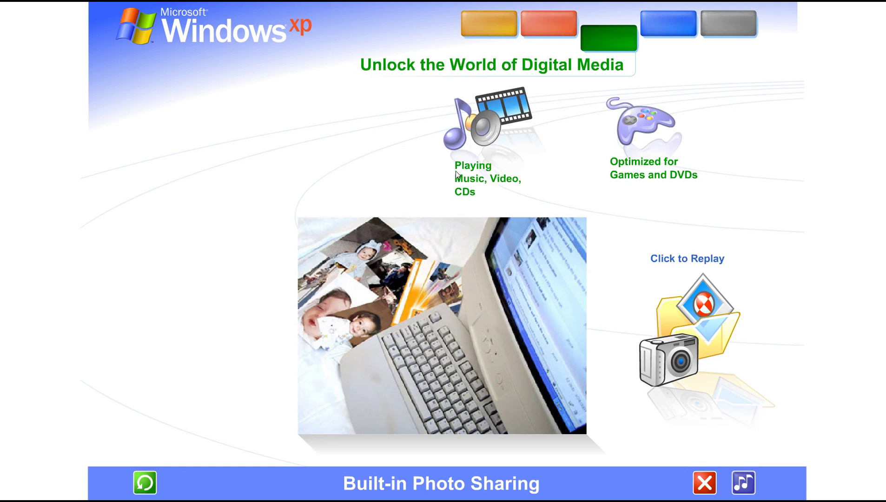
- Start the Playing Music, Videos, CDs topic featuring Windows Media Player
click(472, 173)
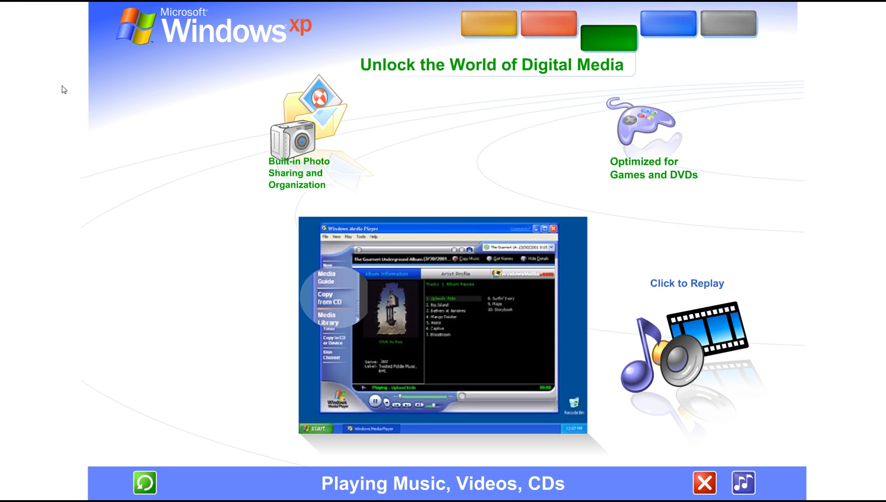
- Start the game-controller Optimized for Games and DVDs topic
click(644, 138)
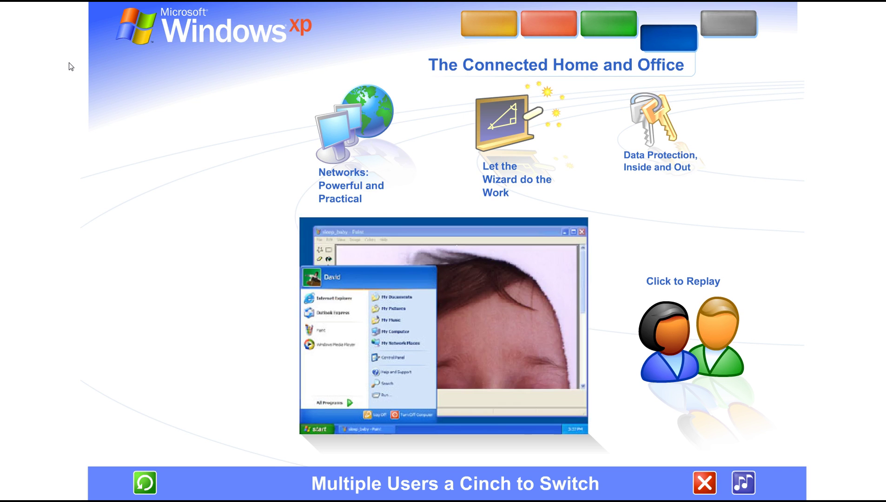
- Play the computers-and-globe Networks: Powerful and Practical topic
click(353, 138)
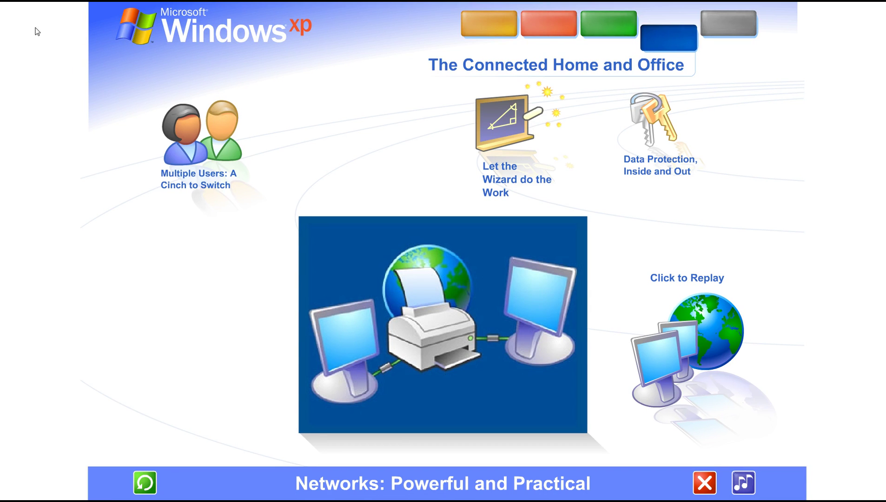
- Play the 'Let the Wizard do the Work' networking topic
click(520, 133)
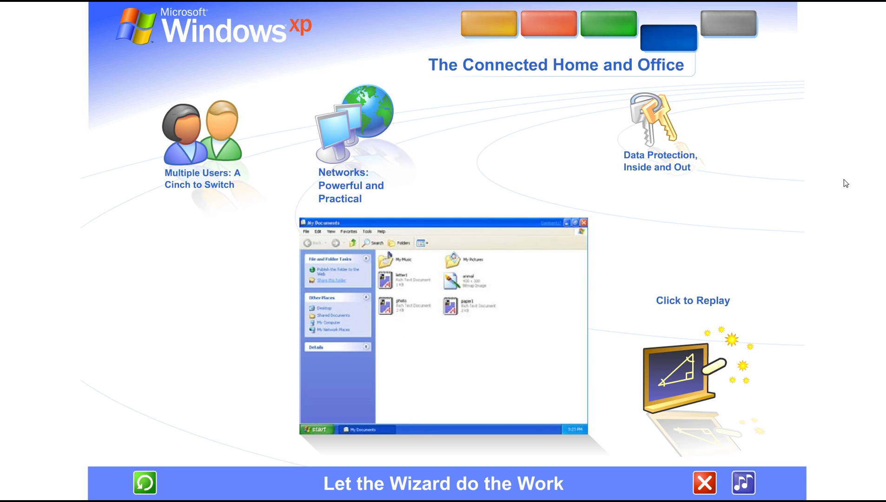
- Play the keys-icon Data Protection, Inside and Out topic
click(657, 151)
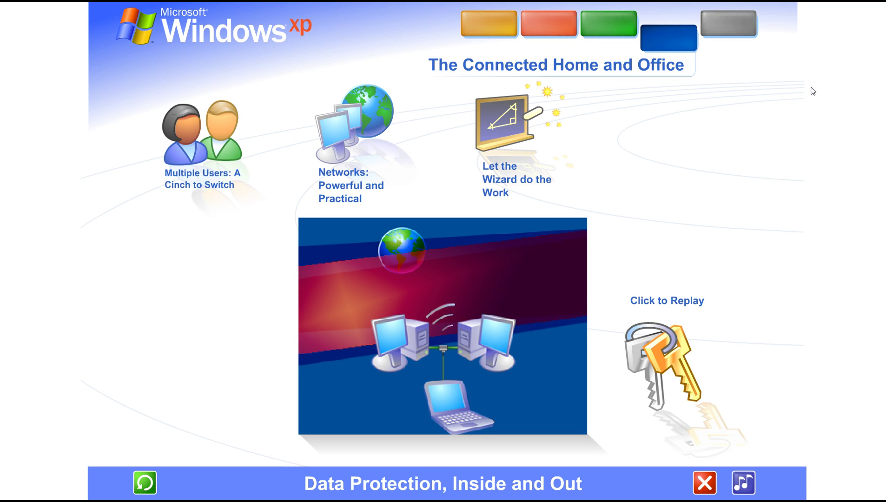
- Open the grey Windows XP Basics tab and let its walkthrough play
click(727, 25)
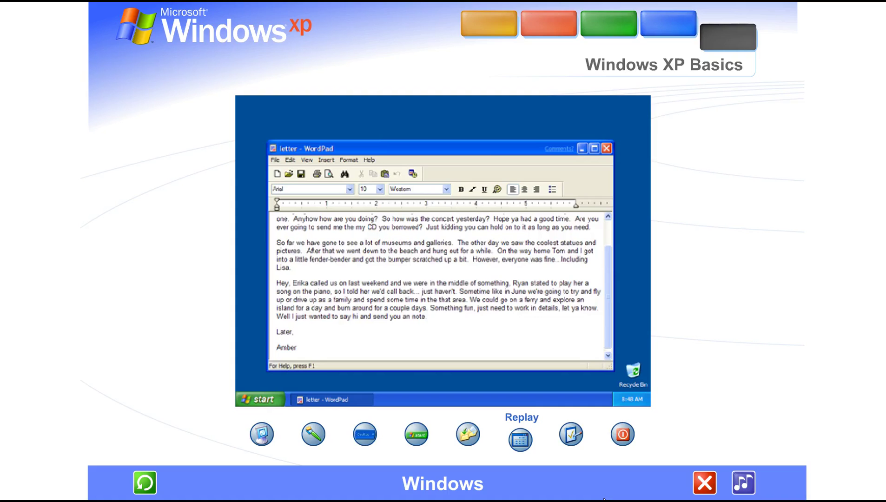
- Skip ahead to the Control Panel lesson in the Windows XP Basics walkthrough
click(571, 433)
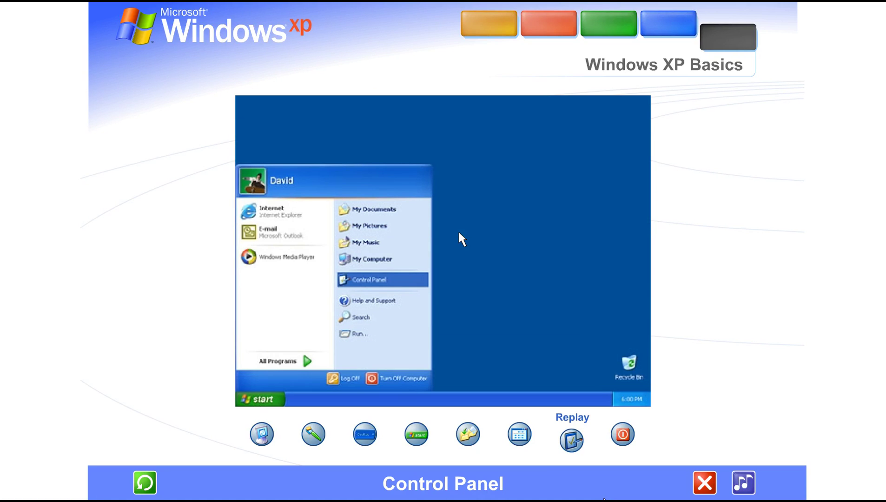